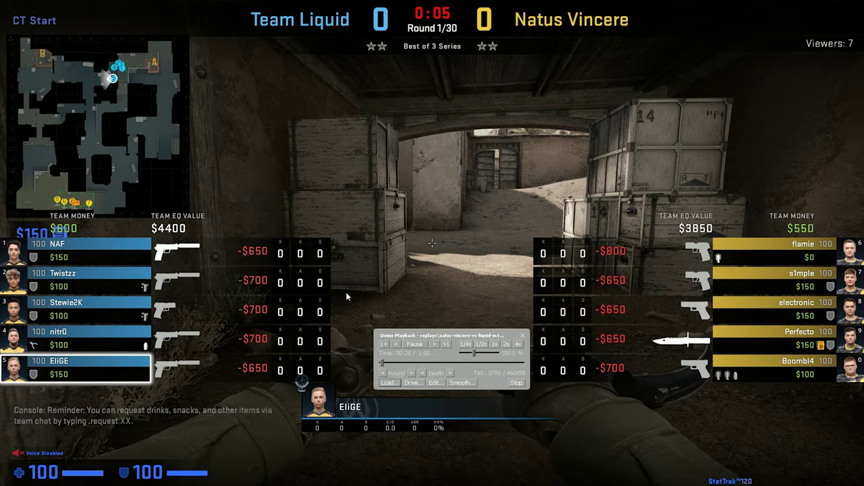
- Cycle the spectated player in the demo until the view follows s1mple
{"action": "left_click", "coordinate": [432, 243]}
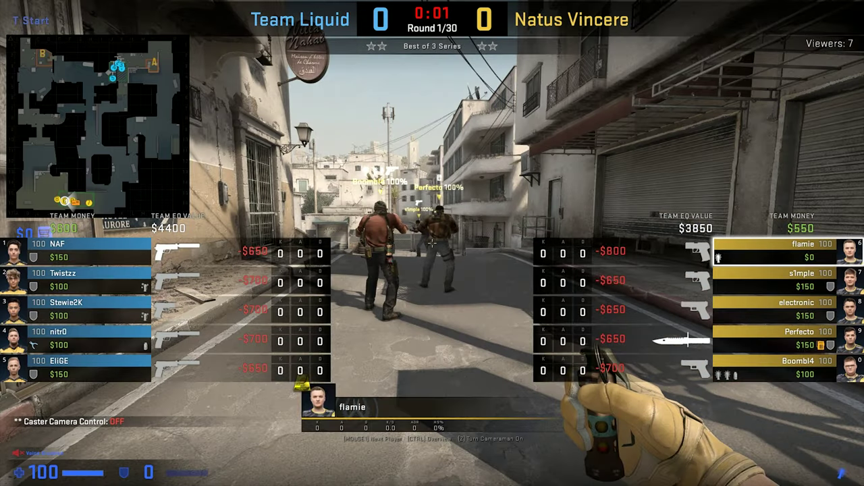
{"action": "left_click", "coordinate": [432, 243]}
{"action": "right_click", "coordinate": [432, 243]}
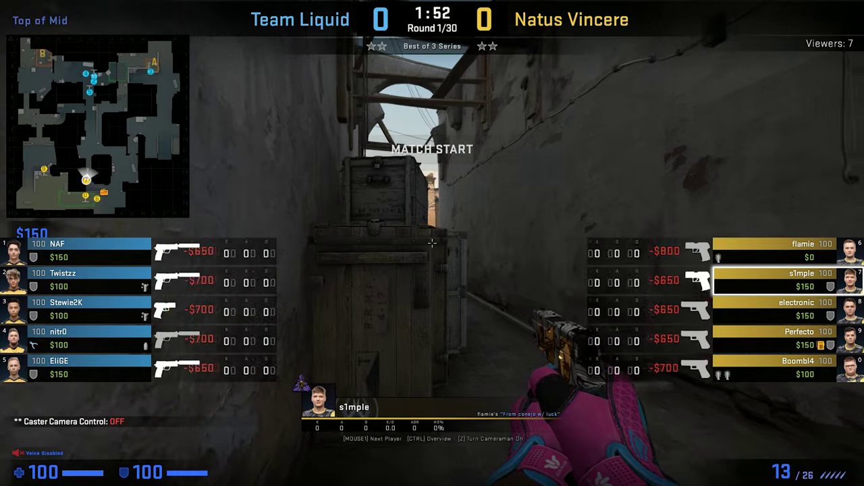
- Skip the demo ahead round by round to round 7, resume playback and hide the controls
{"action": "key", "text": "shift+F2"}
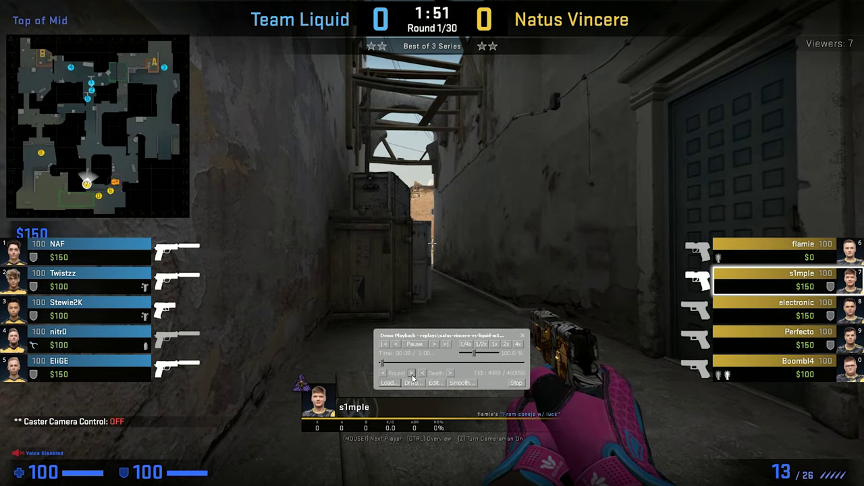
{"action": "left_click", "coordinate": [413, 375]}
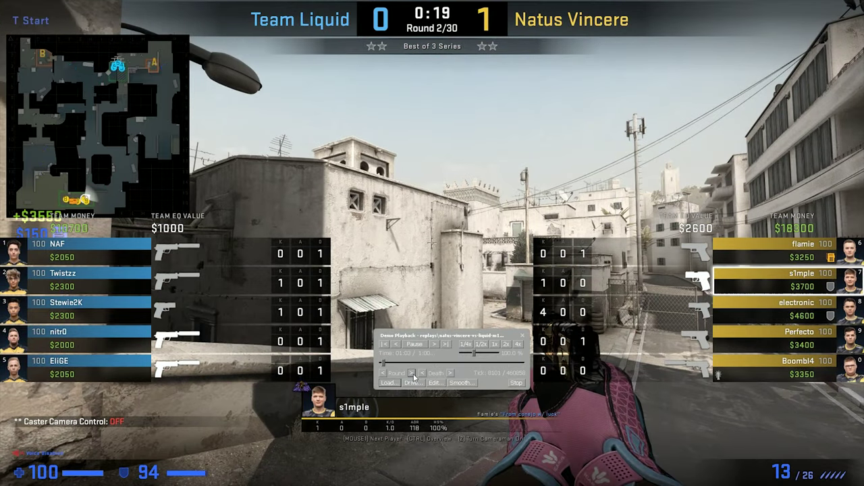
{"action": "left_click", "coordinate": [412, 375]}
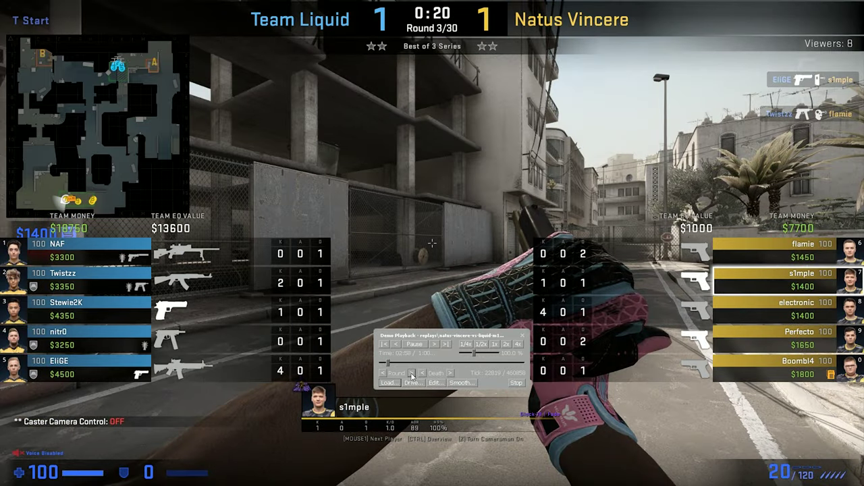
{"action": "left_click", "coordinate": [412, 375]}
{"action": "left_click", "coordinate": [412, 375]}
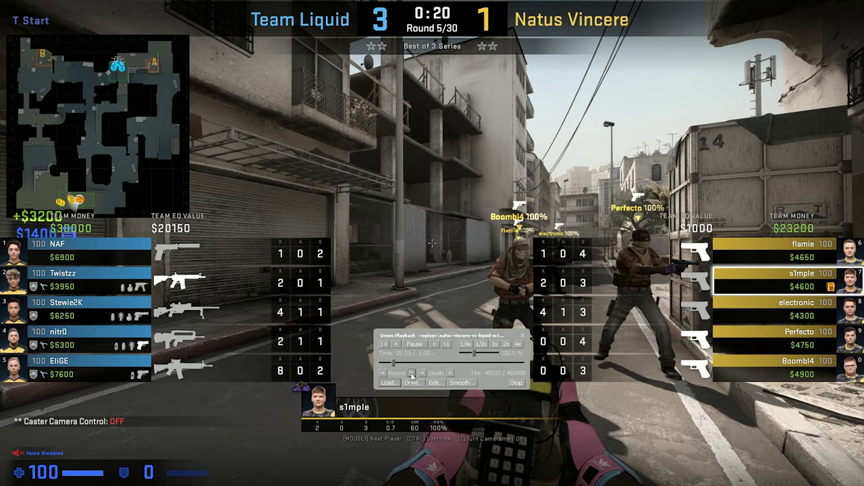
{"action": "left_click", "coordinate": [412, 375]}
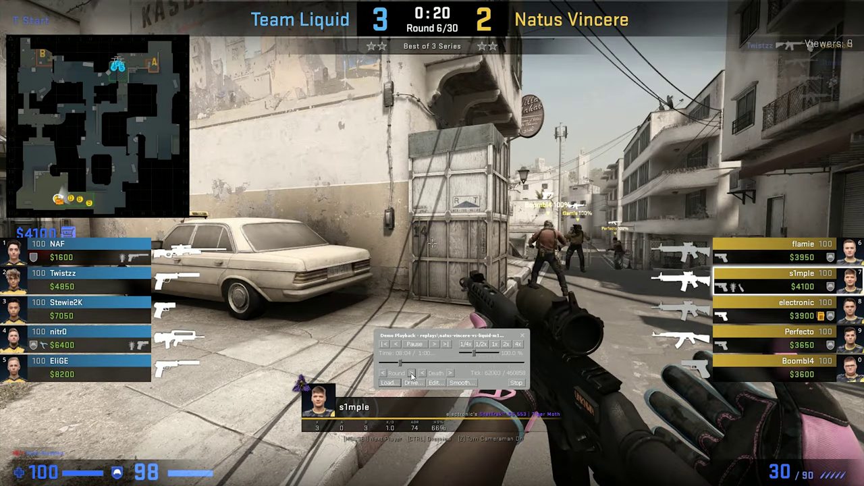
{"action": "left_click", "coordinate": [415, 345]}
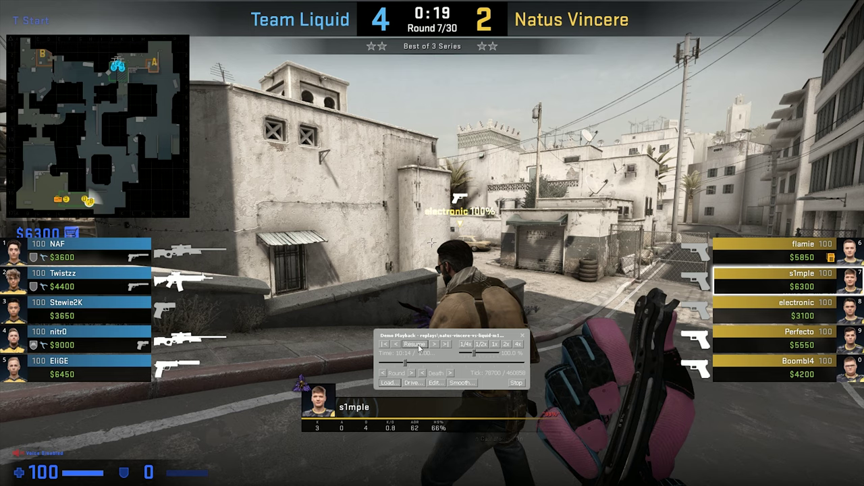
{"action": "left_click", "coordinate": [415, 345]}
{"action": "key", "text": "shift+F2"}
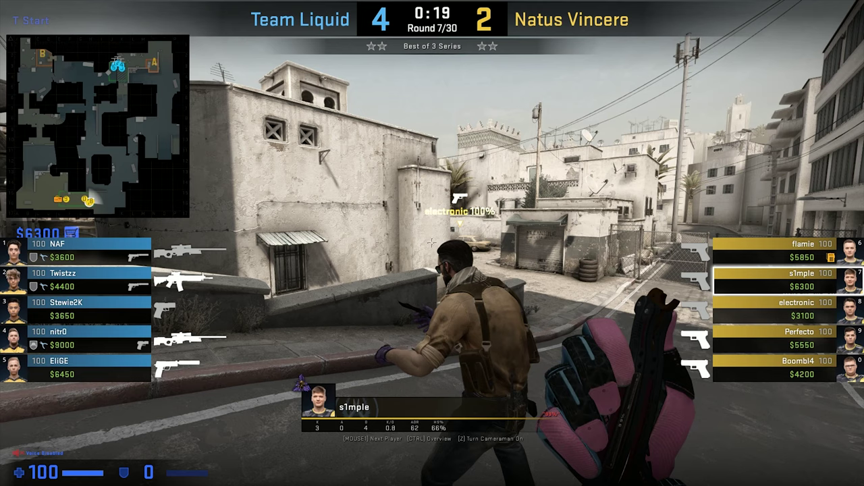
- Run exec Moviemaking.cfg in the developer console
{"action": "key", "text": "grave"}
{"action": "type", "text": "exec "}
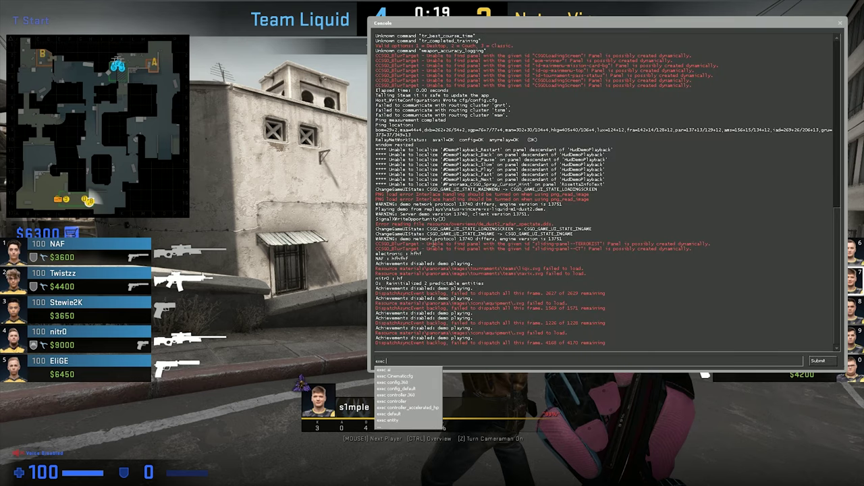
{"action": "type", "text": "Moviemaking.cfg"}
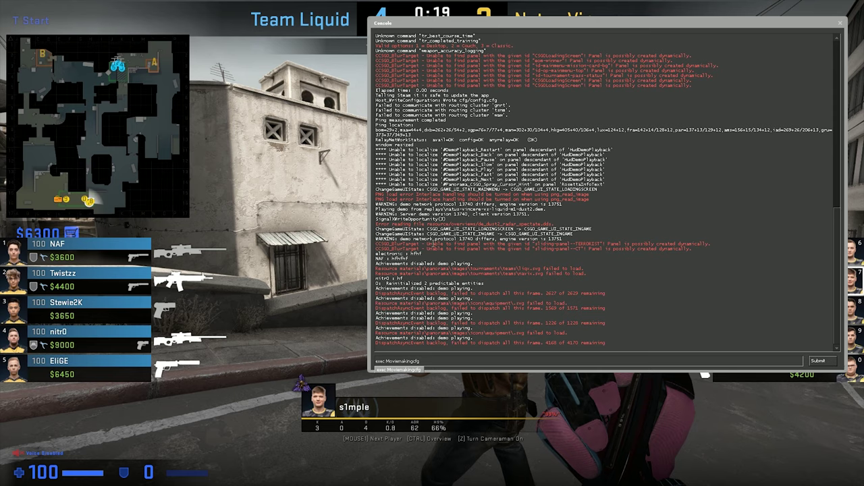
{"action": "key", "text": "Return"}
- Run exec Cinematic.cfg in the console, then close the console
{"action": "key", "text": "grave"}
{"action": "key", "text": "grave"}
{"action": "type", "text": "exec cin"}
{"action": "key", "text": "Tab"}
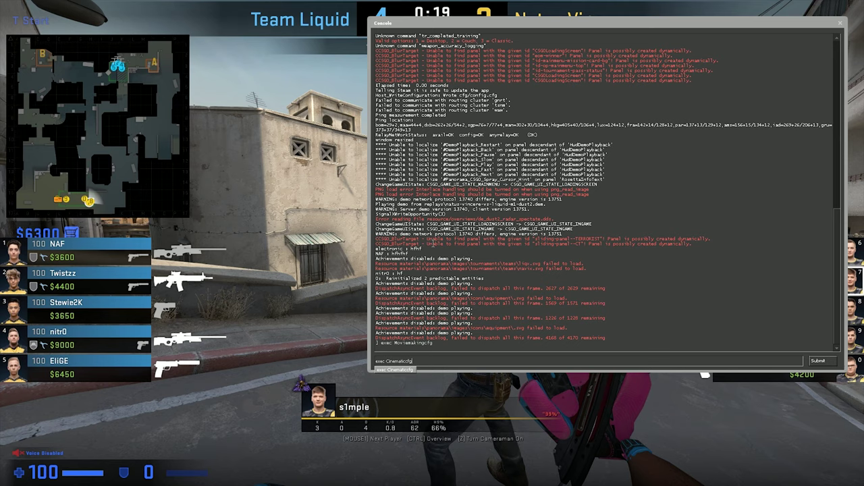
{"action": "key", "text": "Return"}
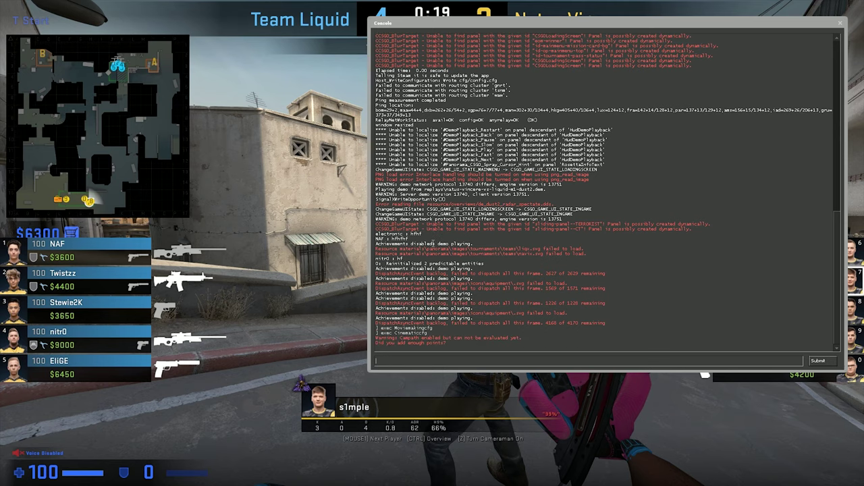
{"action": "key", "text": "grave"}
- Bring up the overlay web browser and select the sky-change instructions and skybox names
{"action": "key", "text": "shift+Tab"}
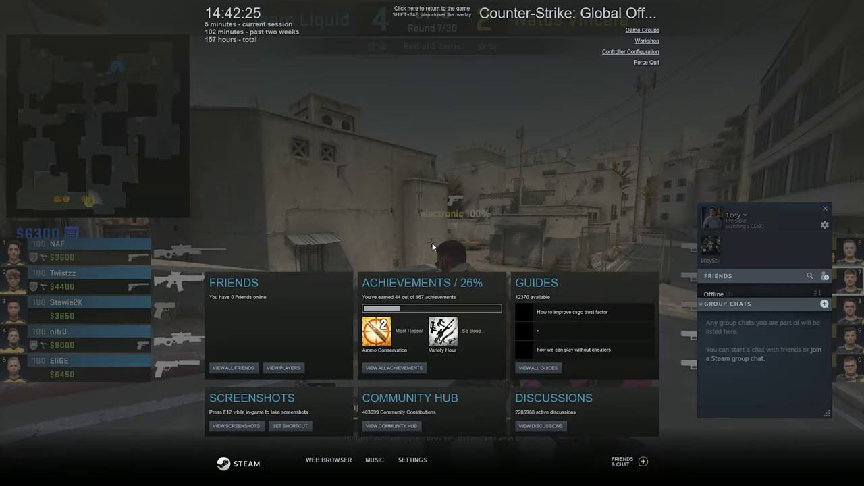
{"action": "left_click", "coordinate": [718, 253]}
{"action": "left_click", "coordinate": [736, 287]}
{"action": "scroll", "coordinate": [403, 245], "scroll_direction": "down", "scroll_amount": 10}
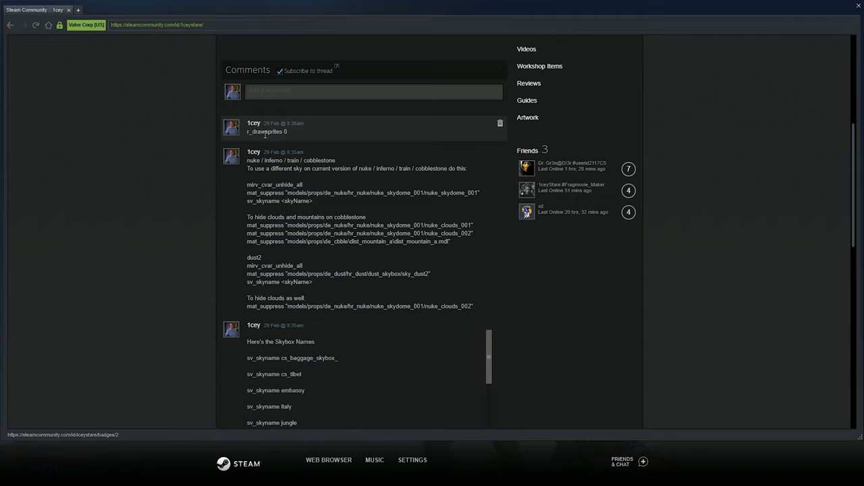
{"action": "left_click_drag", "start_coordinate": [262, 133], "coordinate": [321, 343]}
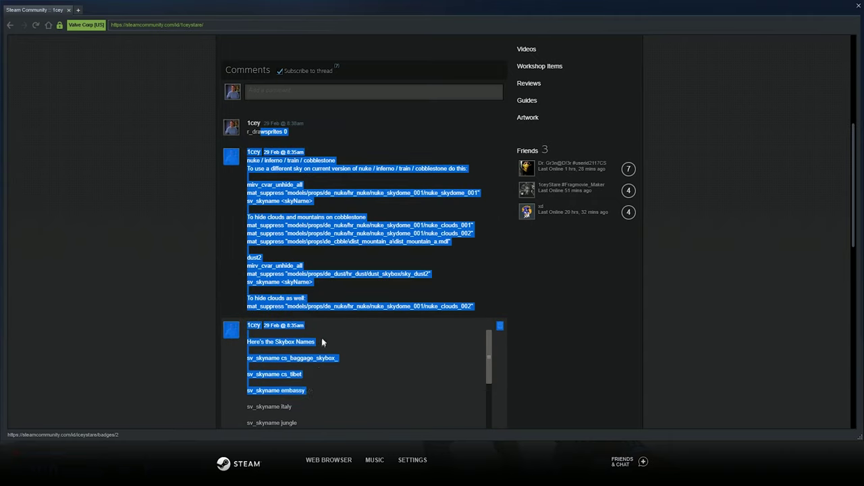
{"action": "scroll", "coordinate": [322, 343], "scroll_direction": "down", "scroll_amount": 10}
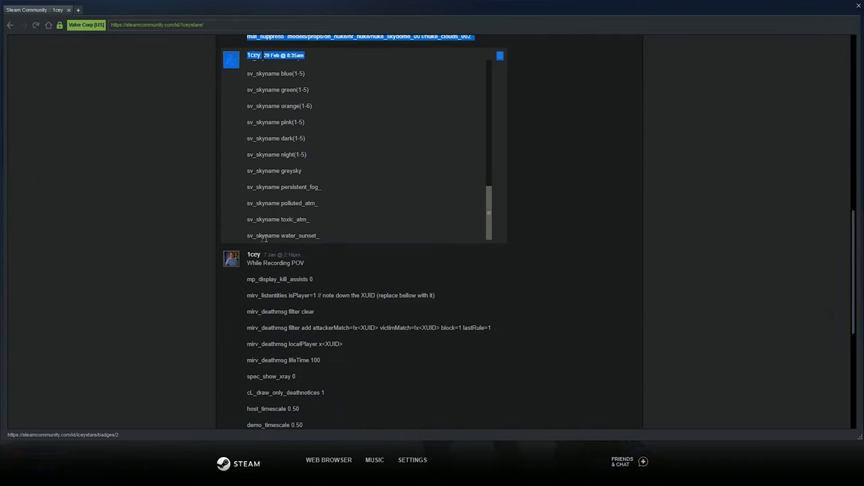
{"action": "left_click", "coordinate": [174, 229]}
- Scroll down the comments and select the While Recording POV command list
{"action": "scroll", "coordinate": [187, 243], "scroll_direction": "up", "scroll_amount": 6}
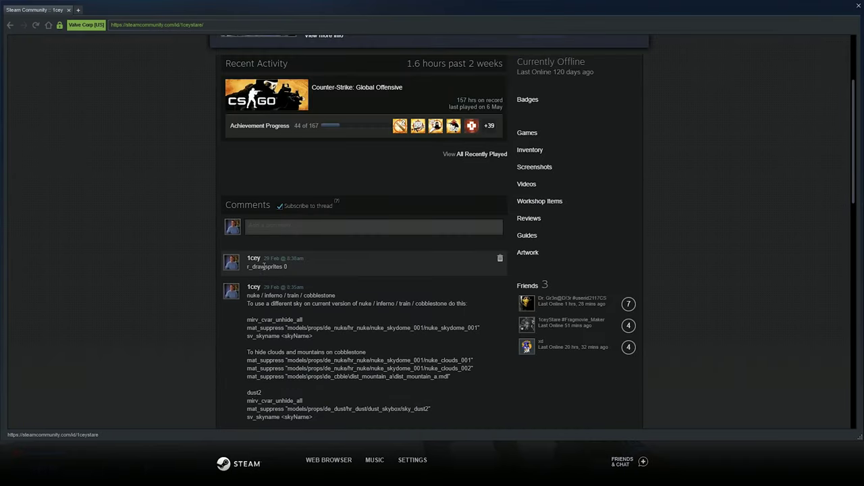
{"action": "scroll", "coordinate": [264, 266], "scroll_direction": "down", "scroll_amount": 3}
{"action": "scroll", "coordinate": [318, 178], "scroll_direction": "down", "scroll_amount": 1}
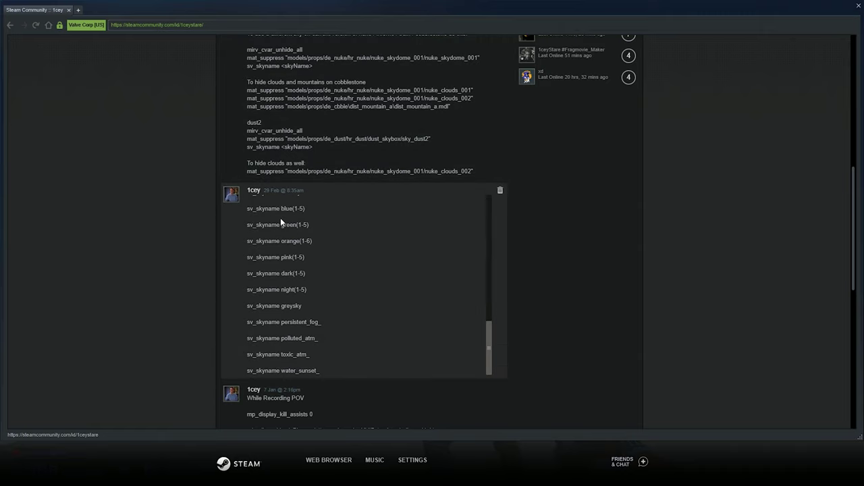
{"action": "scroll", "coordinate": [281, 223], "scroll_direction": "down", "scroll_amount": 4}
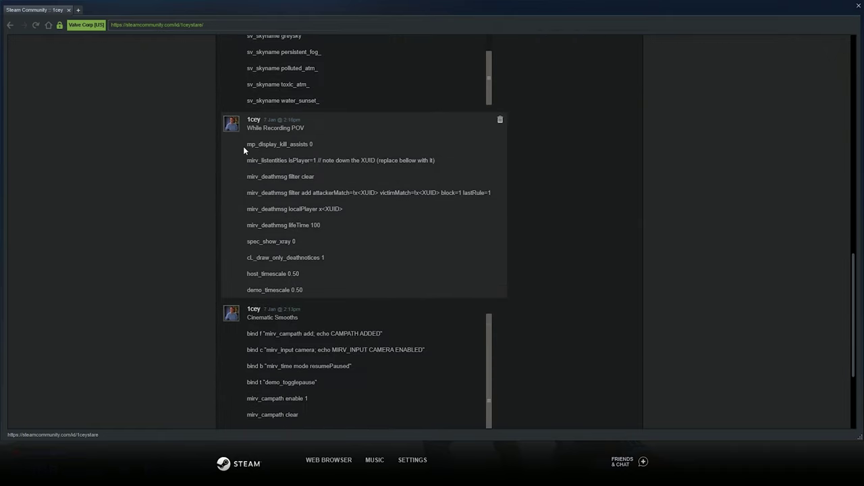
{"action": "left_click_drag", "start_coordinate": [276, 132], "coordinate": [370, 294]}
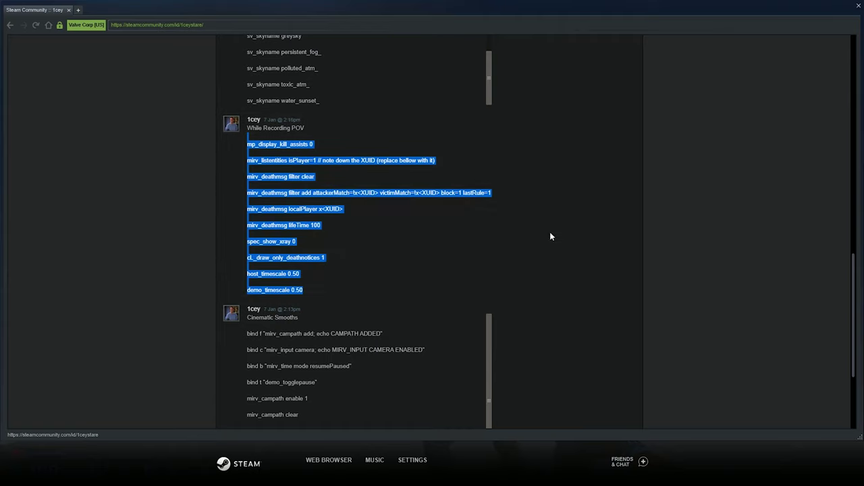
{"action": "left_click", "coordinate": [549, 234]}
- Select the camera commands from bind f to host_timescale, then the r_drawsprites 0 command
{"action": "scroll", "coordinate": [343, 233], "scroll_direction": "down", "scroll_amount": 2}
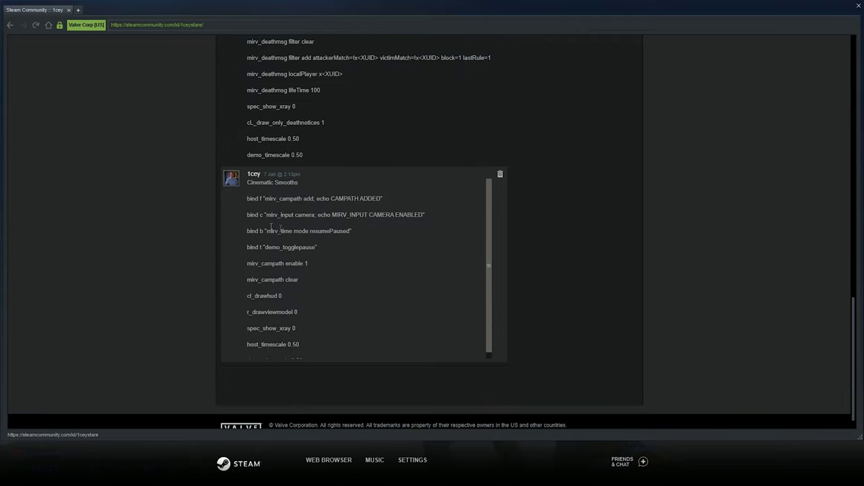
{"action": "left_click_drag", "start_coordinate": [262, 201], "coordinate": [326, 303]}
{"action": "scroll", "coordinate": [581, 247], "scroll_direction": "up", "scroll_amount": 10}
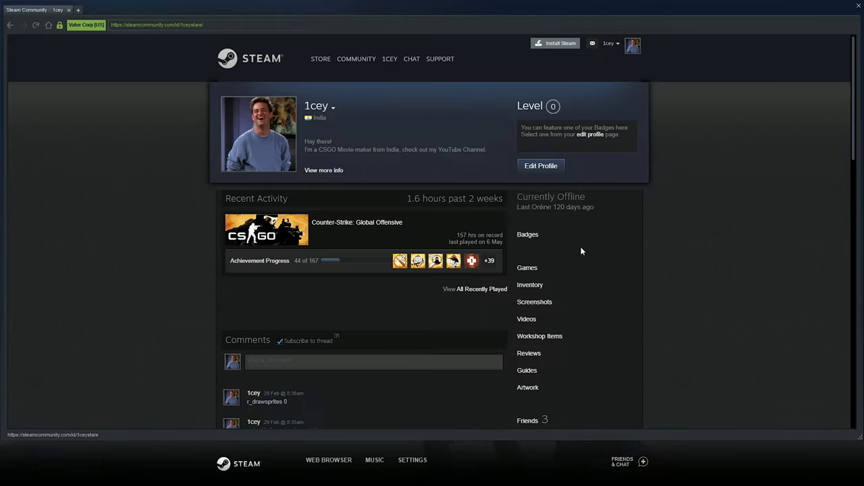
{"action": "scroll", "coordinate": [691, 242], "scroll_direction": "down", "scroll_amount": 5}
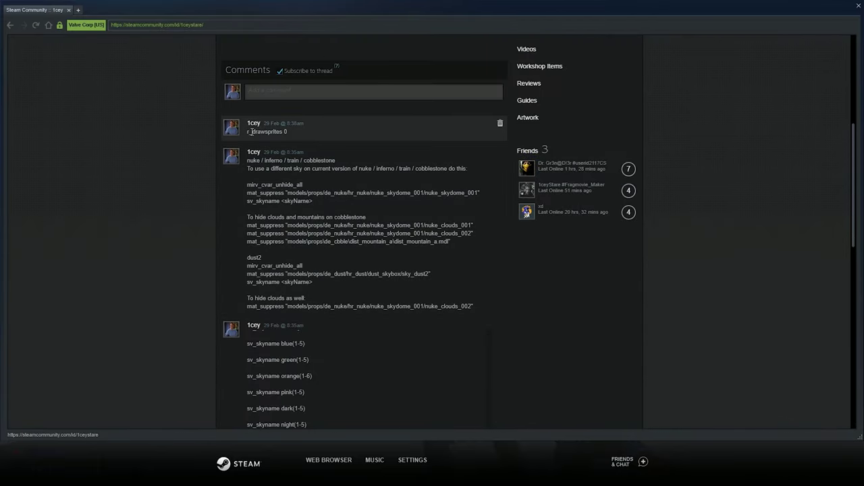
{"action": "left_click_drag", "start_coordinate": [246, 131], "coordinate": [298, 135]}
- Toggle the Steam overlay off and on to check the demo behind the guide comments
{"action": "key", "text": "shift+Tab"}
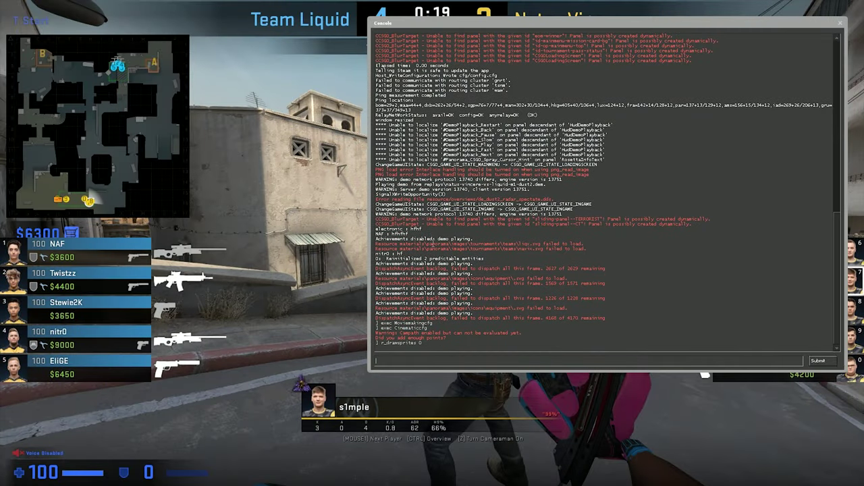
{"action": "key", "text": "shift+Tab"}
{"action": "key", "text": "shift+Tab"}
{"action": "key", "text": "shift+Tab"}
{"action": "left_click_drag", "start_coordinate": [247, 271], "coordinate": [431, 275]}
{"action": "key", "text": "shift+Tab"}
{"action": "key", "text": "shift+Tab"}
{"action": "scroll", "coordinate": [283, 315], "scroll_direction": "down", "scroll_amount": 3}
{"action": "scroll", "coordinate": [270, 203], "scroll_direction": "up", "scroll_amount": 2}
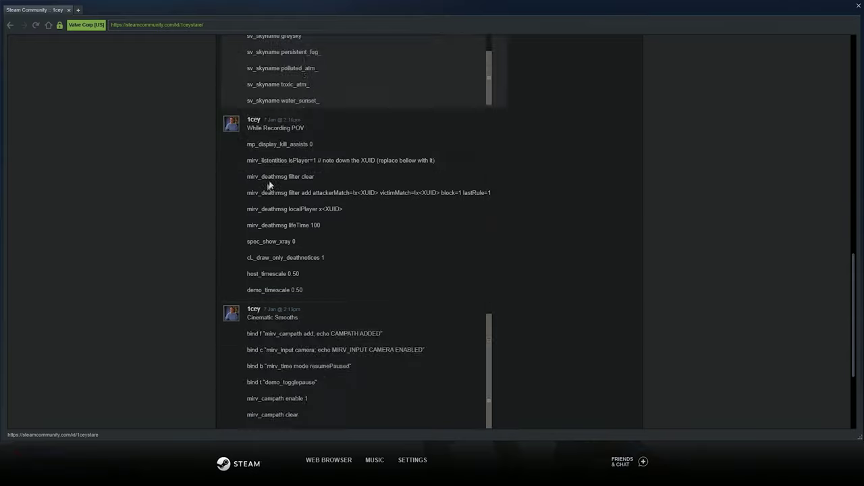
{"action": "key", "text": "shift+Tab"}
{"action": "key", "text": "grave"}
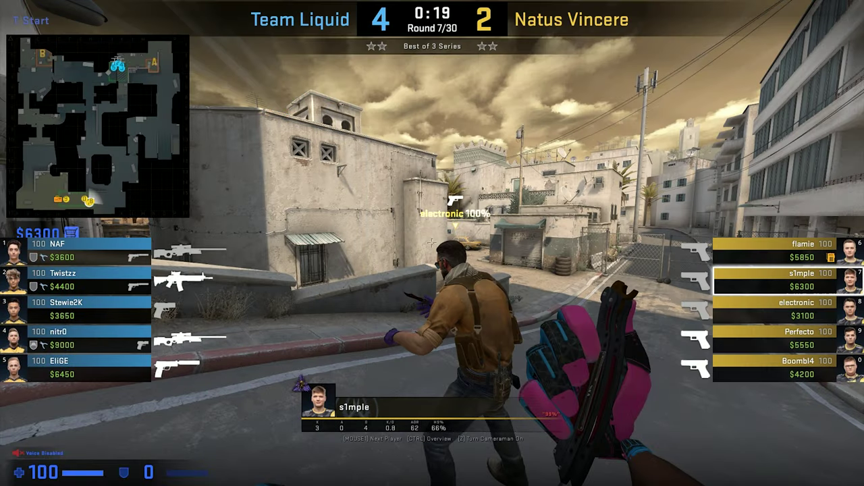
- Select the camera bind lines through mirv_campath enable 1 and return to the demo with playback controls
{"action": "key", "text": "shift+Tab"}
{"action": "scroll", "coordinate": [304, 202], "scroll_direction": "down", "scroll_amount": 6}
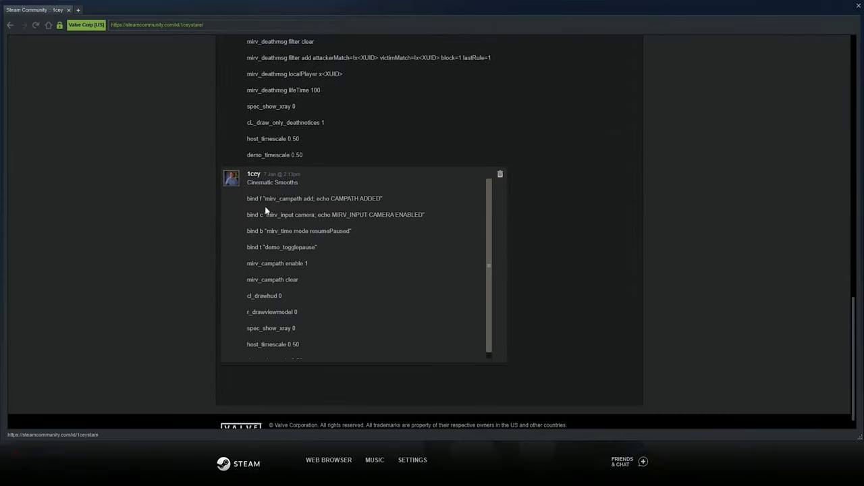
{"action": "left_click_drag", "start_coordinate": [265, 212], "coordinate": [311, 267]}
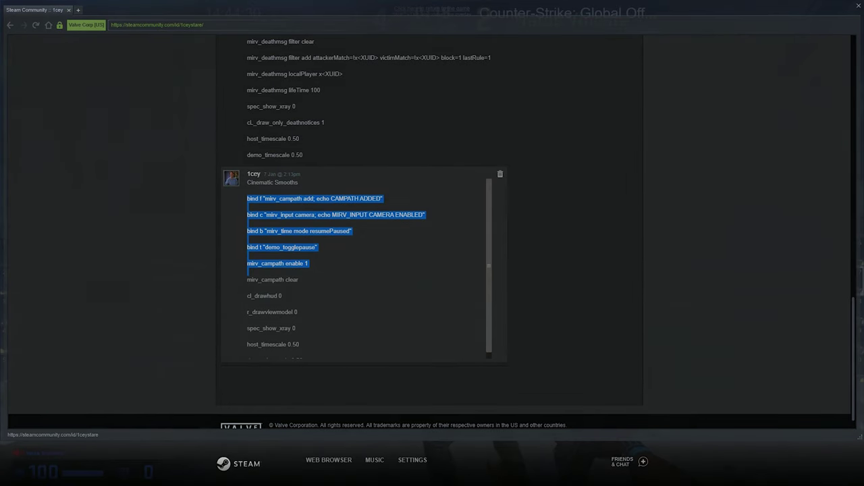
{"action": "key", "text": "shift+Tab"}
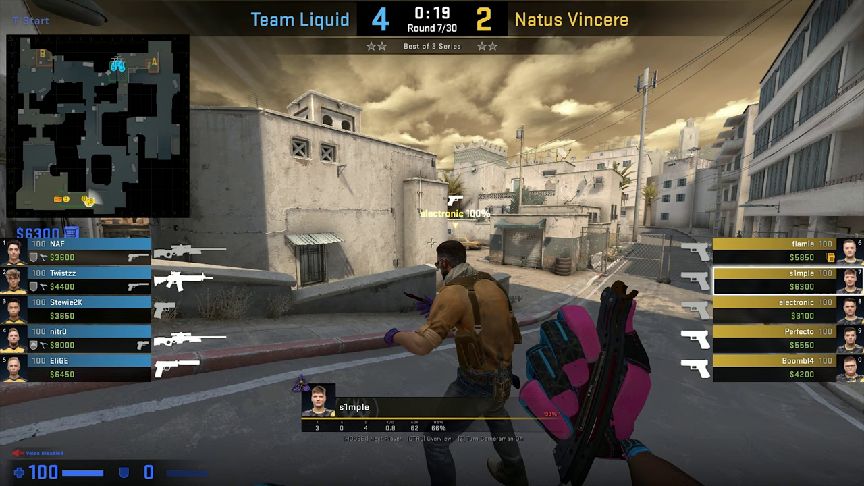
{"action": "key", "text": "shift+F2"}
- Resume round 7, skip to just before the next death, and pause at 0:36
{"action": "left_click", "coordinate": [416, 344]}
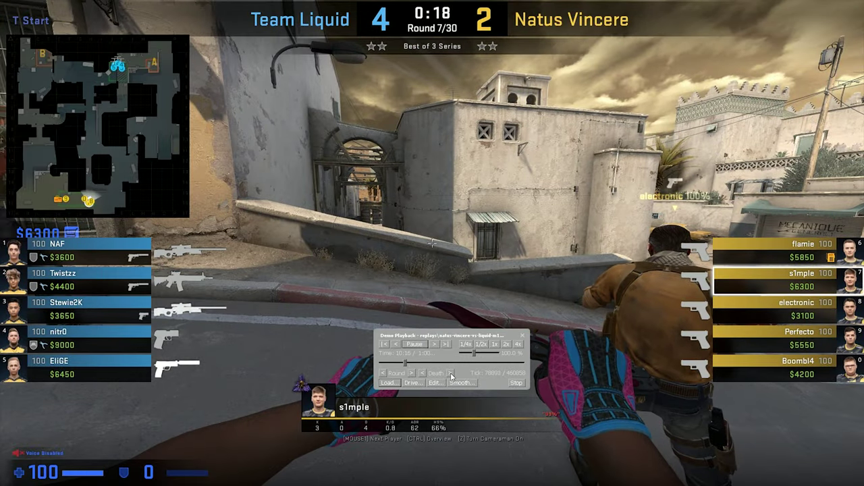
{"action": "left_click", "coordinate": [450, 373]}
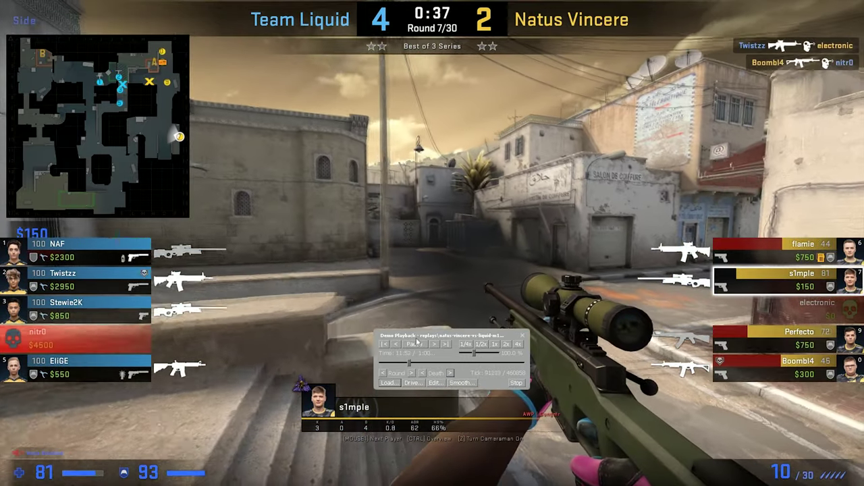
{"action": "left_click", "coordinate": [416, 345]}
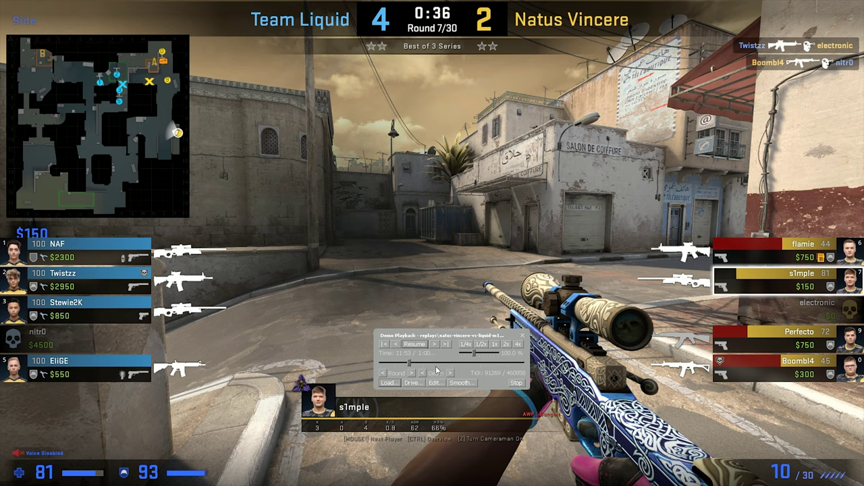
- Cycle spectator cameras to a free-roam view near the Long A stairs, then reopen the playback controls at 0:29
{"action": "key", "text": "shift+F2"}
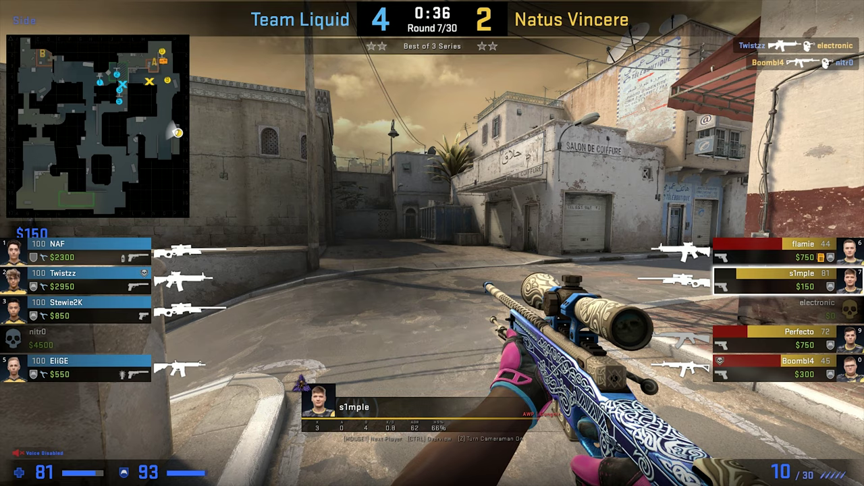
{"action": "key", "text": "space"}
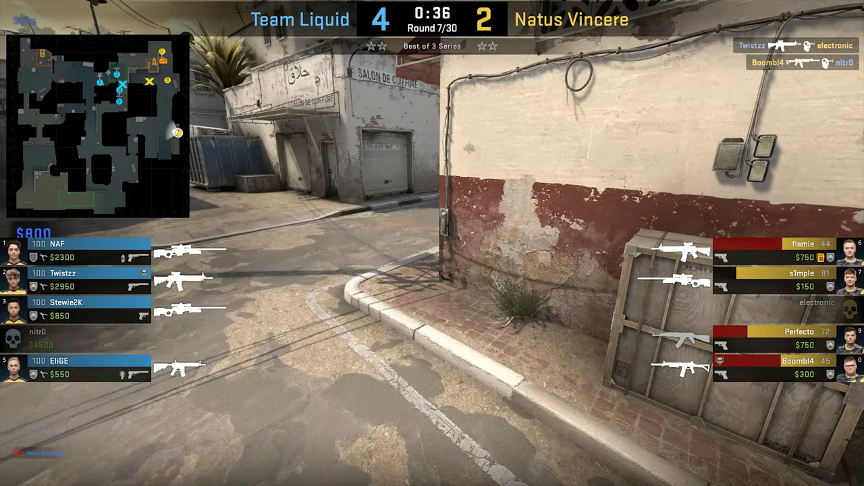
{"action": "key", "text": "space"}
{"action": "key", "text": "space"}
{"action": "key", "text": "space"}
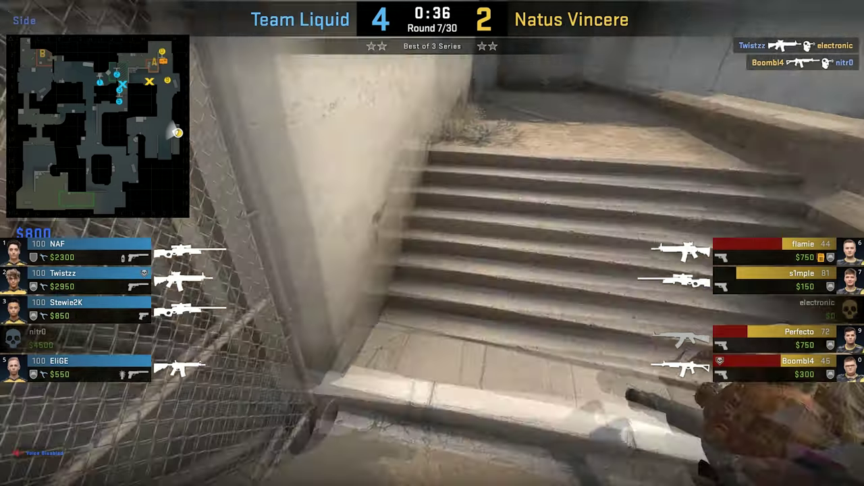
{"action": "key", "text": "space"}
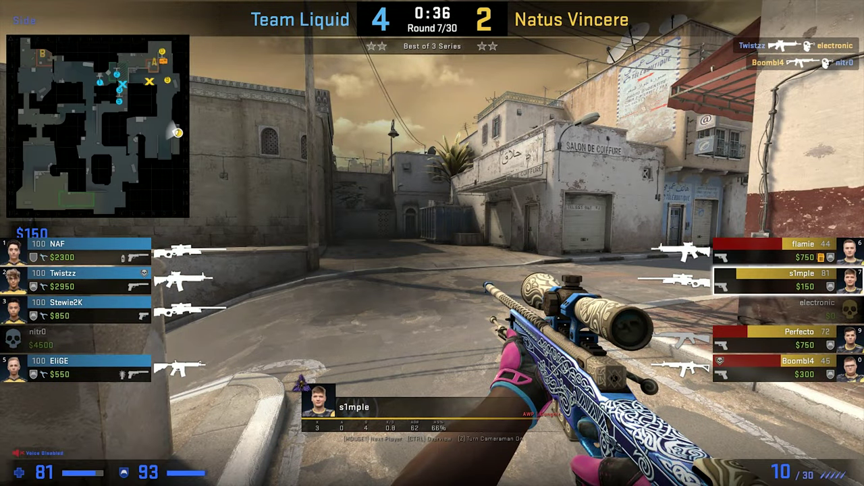
{"action": "key", "text": "space"}
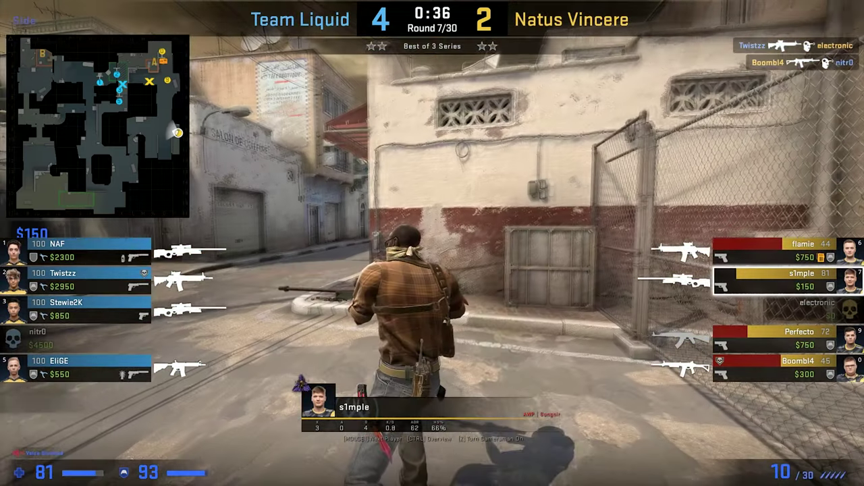
{"action": "key", "text": "space"}
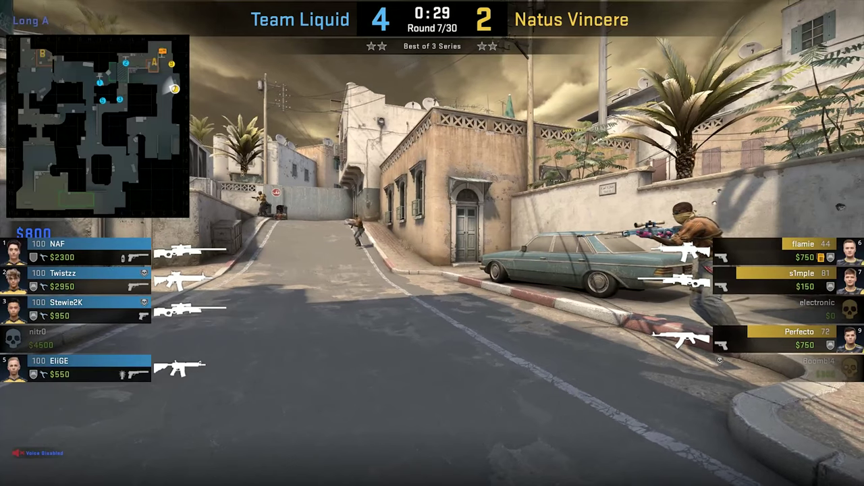
{"action": "key", "text": "shift+F2"}
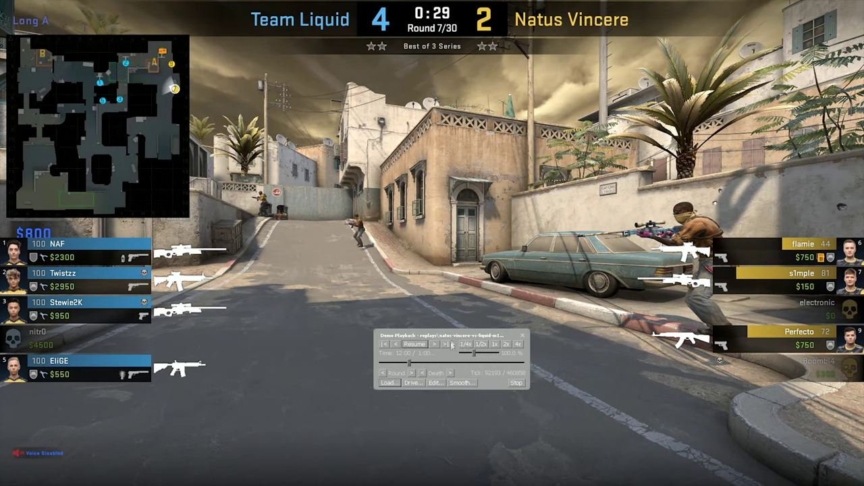